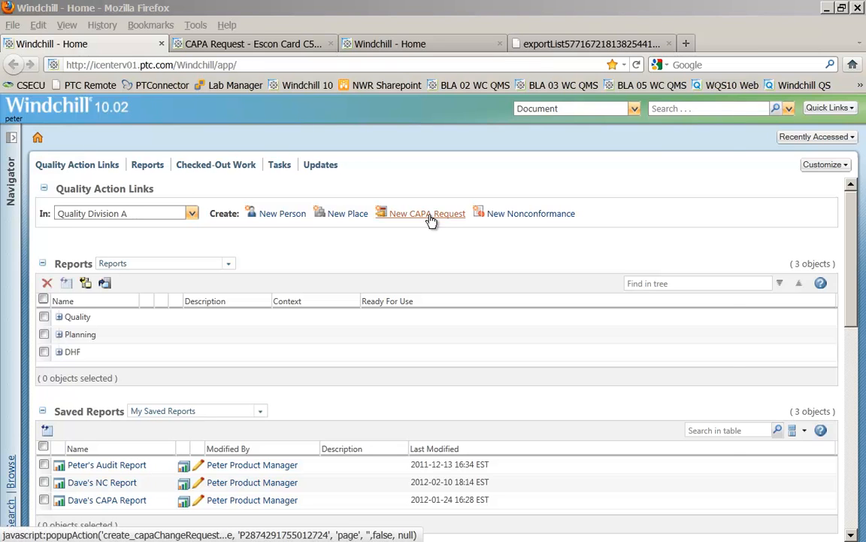
Step: Start a new CAPA Request in Quality Division A, maximize its window, and name it My CAPA
{"action": "left_click", "coordinate": [428, 215]}
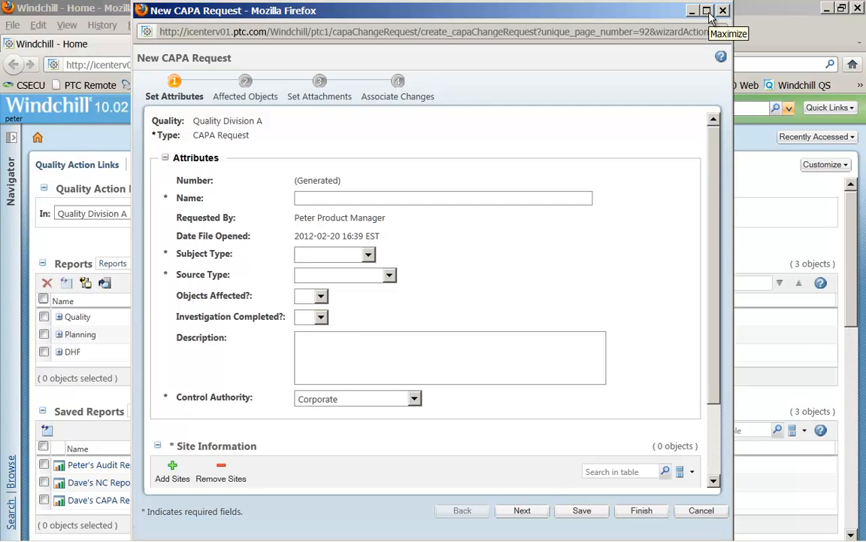
{"action": "left_click", "coordinate": [707, 10]}
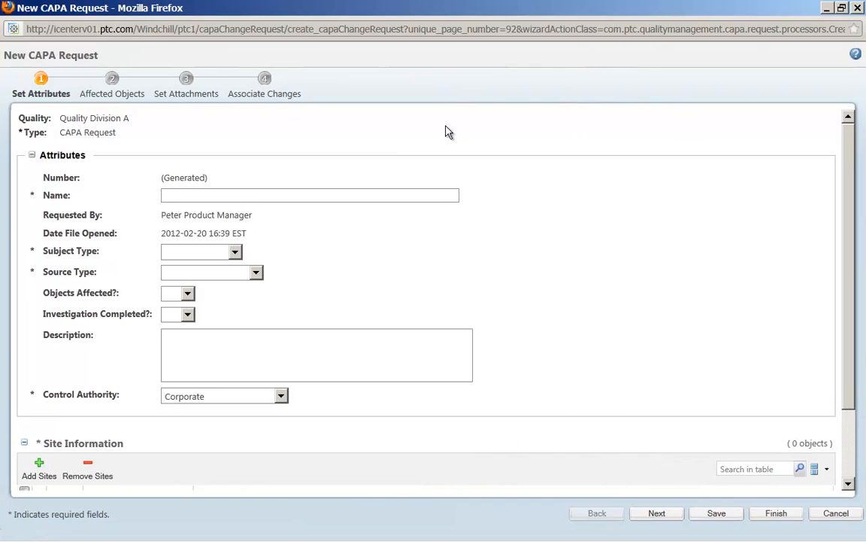
{"action": "left_click", "coordinate": [267, 196]}
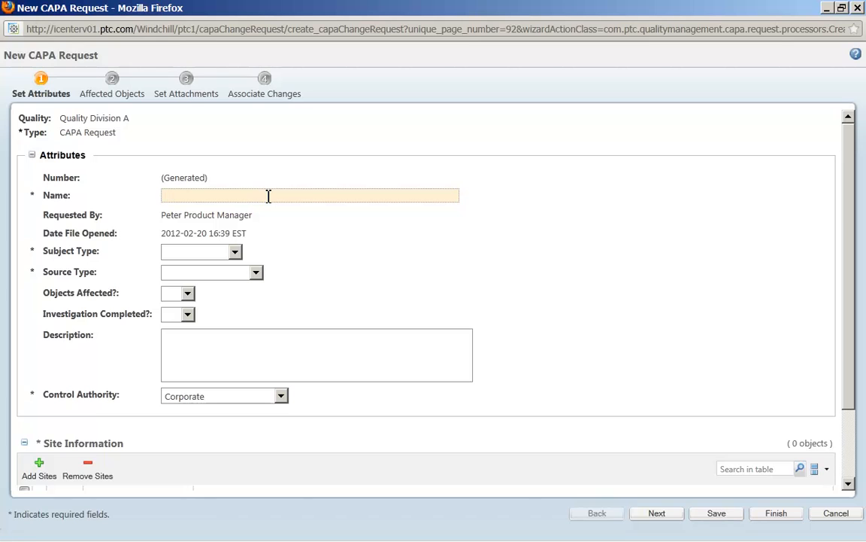
{"action": "type", "text": "My CAPA"}
Step: Set the request's Subject Type to Product and its Source Type to Trend
{"action": "left_click", "coordinate": [238, 255]}
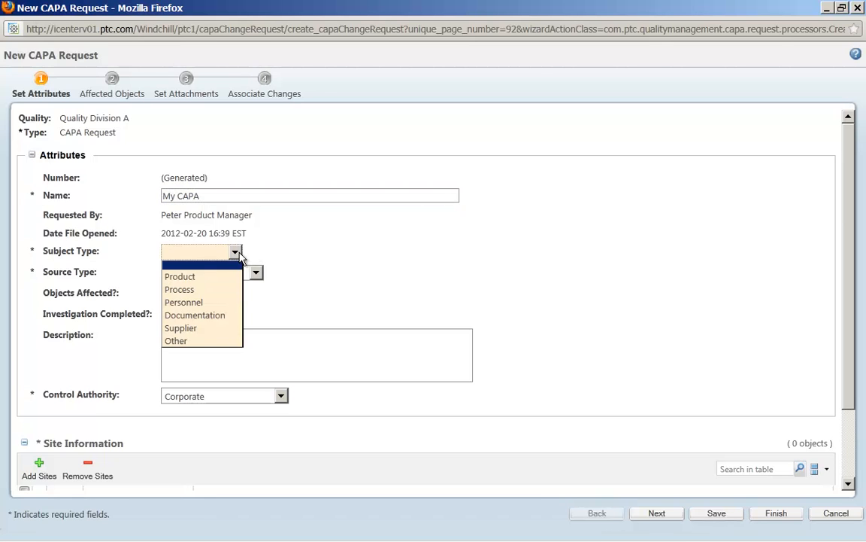
{"action": "left_click", "coordinate": [203, 278]}
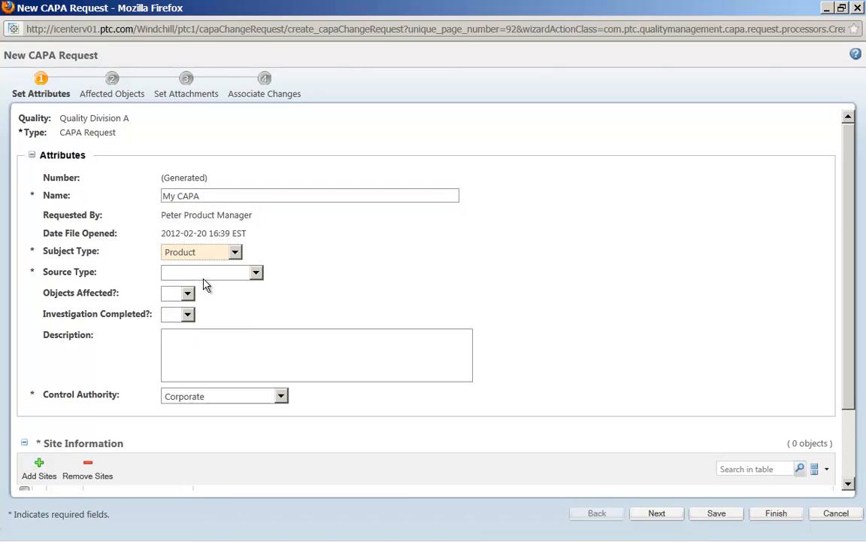
{"action": "left_click", "coordinate": [215, 276]}
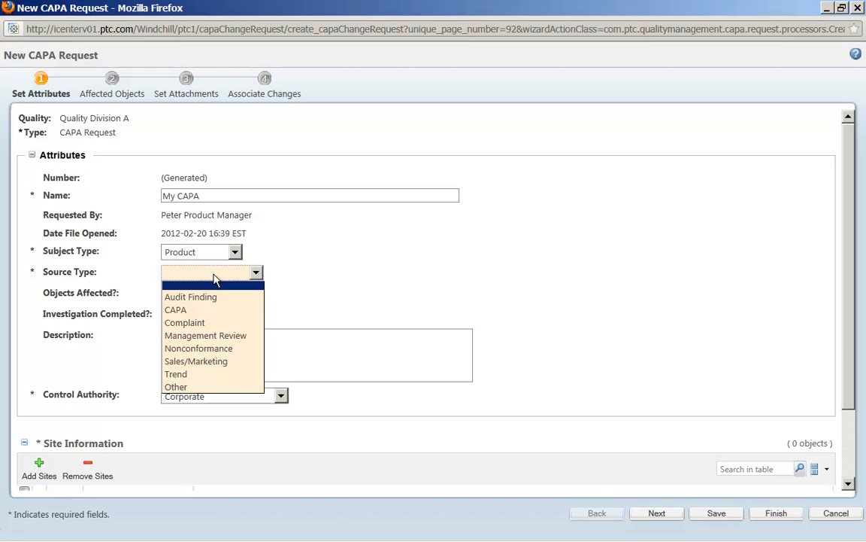
{"action": "left_click", "coordinate": [191, 375]}
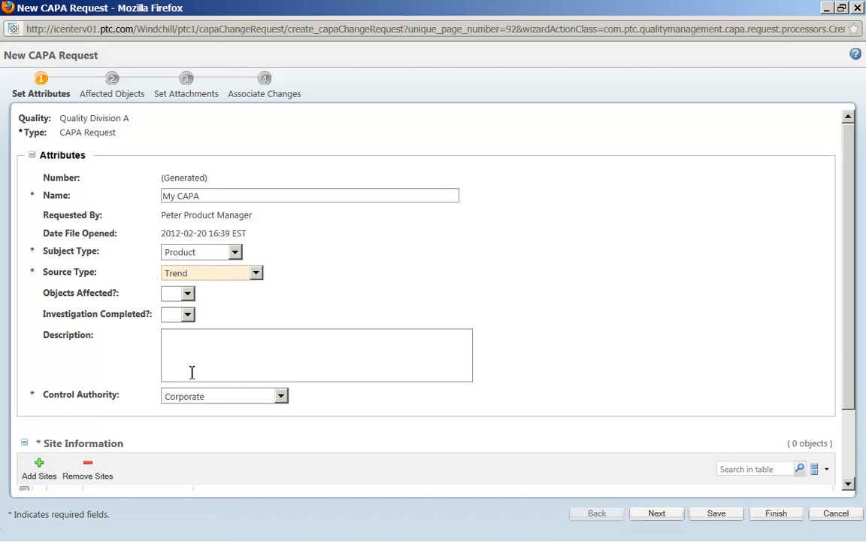
{"action": "left_click", "coordinate": [183, 339]}
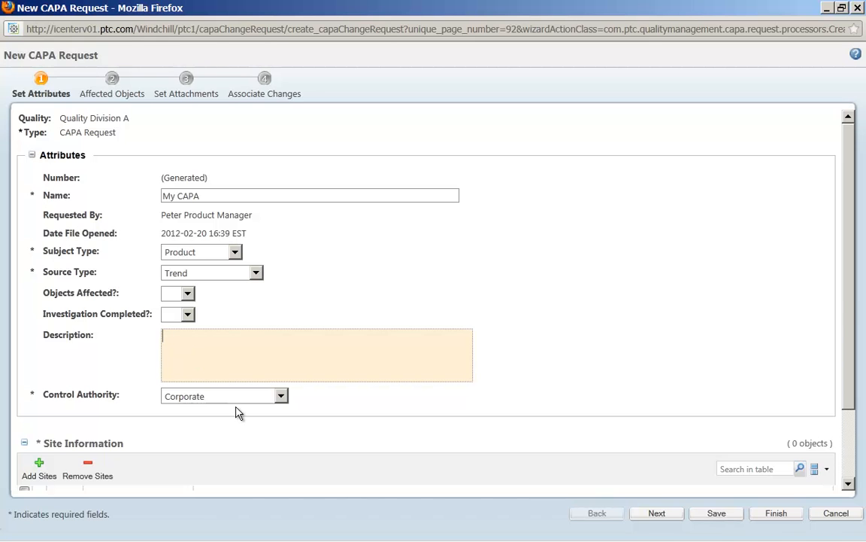
Step: Add the NuWay - Montreal site to the request's site information by searching for nuwa
{"action": "left_click_drag", "start_coordinate": [850, 300], "coordinate": [855, 386]}
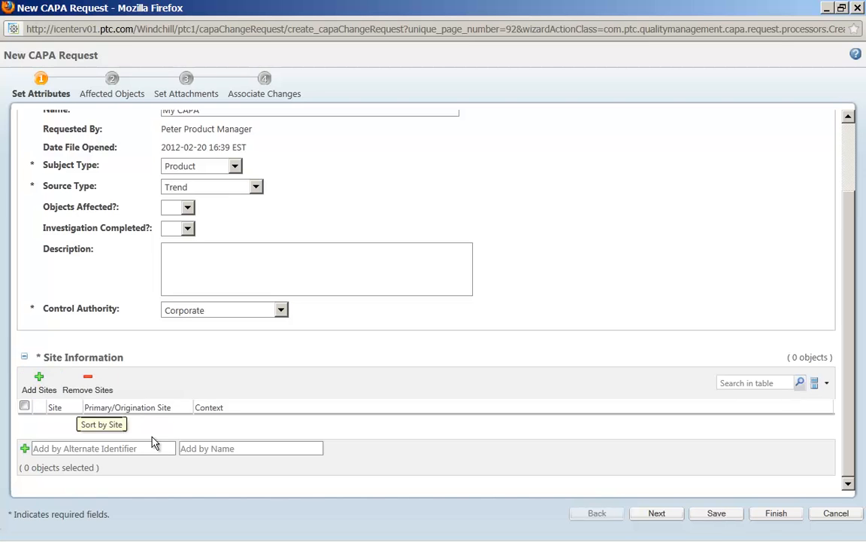
{"action": "left_click", "coordinate": [203, 448]}
{"action": "type", "text": "nuwa"}
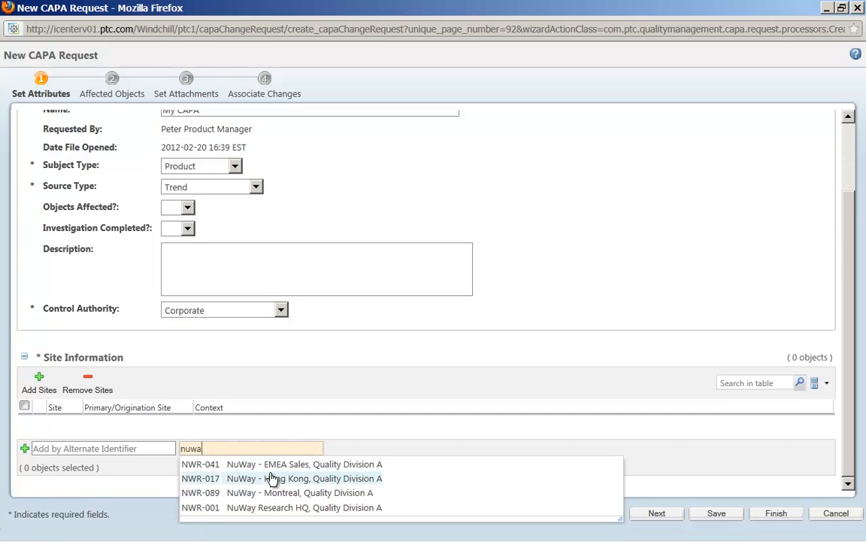
{"action": "left_click", "coordinate": [222, 493]}
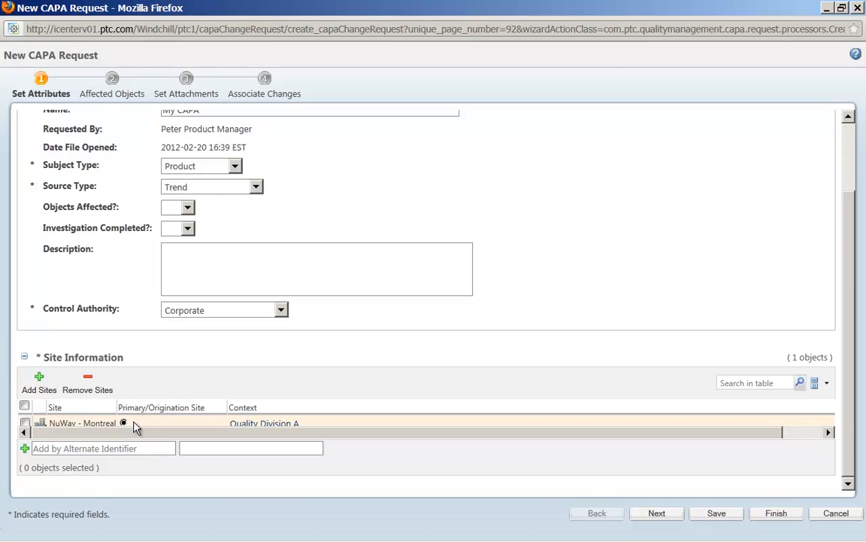
Step: Go to the Affected Objects step and add the NUWAY GENERIC Control Console as an affected object
{"action": "left_click", "coordinate": [674, 519]}
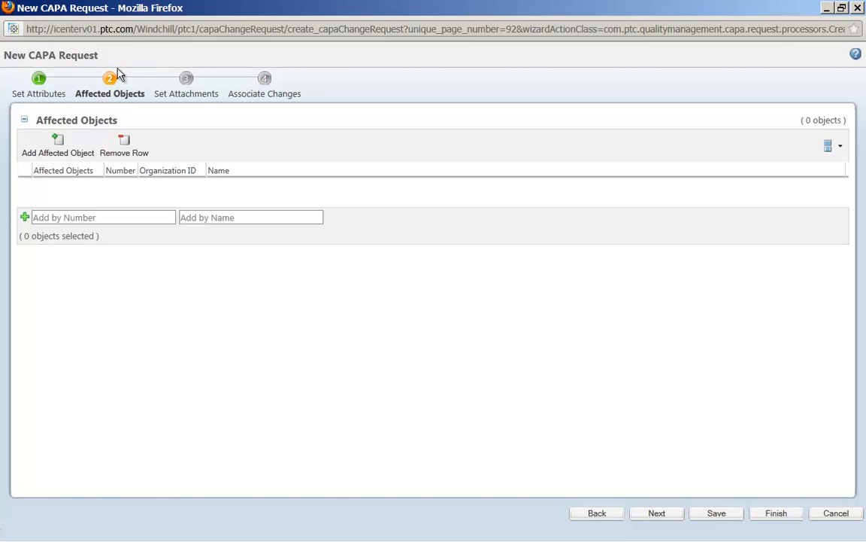
{"action": "left_click", "coordinate": [216, 217]}
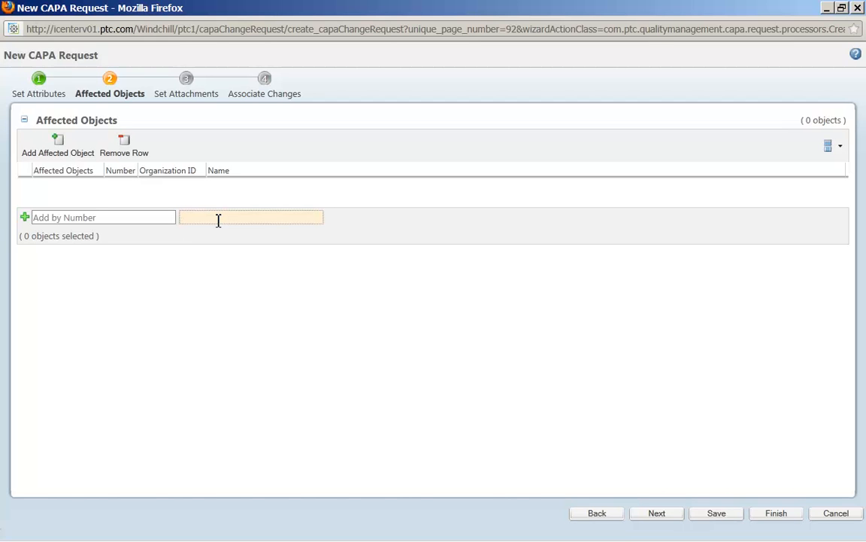
{"action": "type", "text": "nuw"}
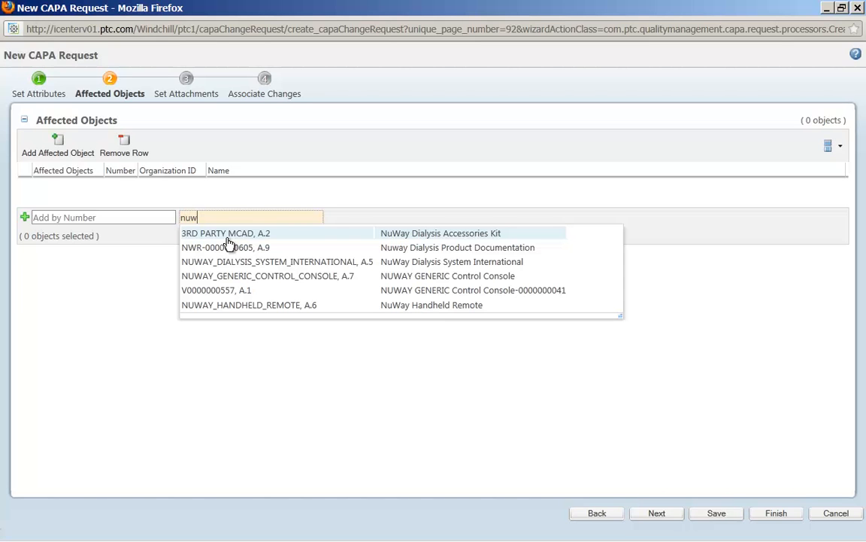
{"action": "left_click", "coordinate": [241, 279]}
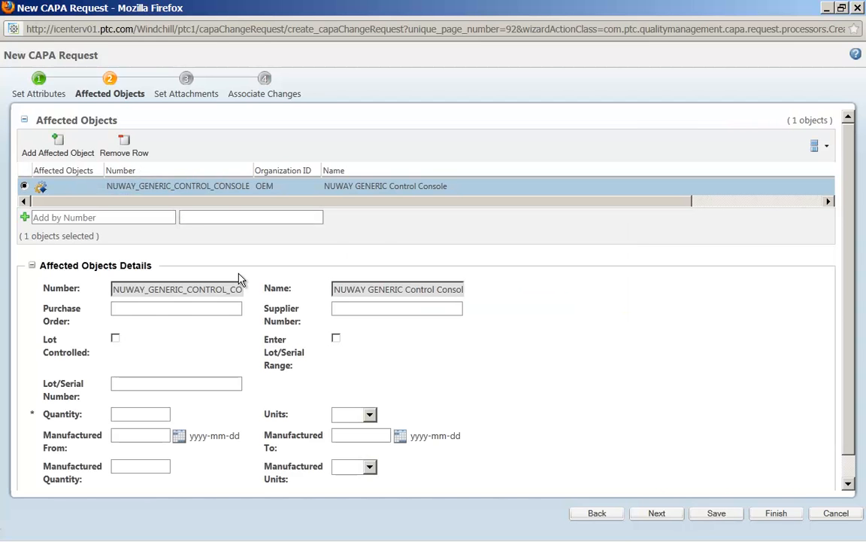
Step: Set the affected object's quantity to 245 and advance past attachments to the Associate Changes step
{"action": "left_click", "coordinate": [135, 414]}
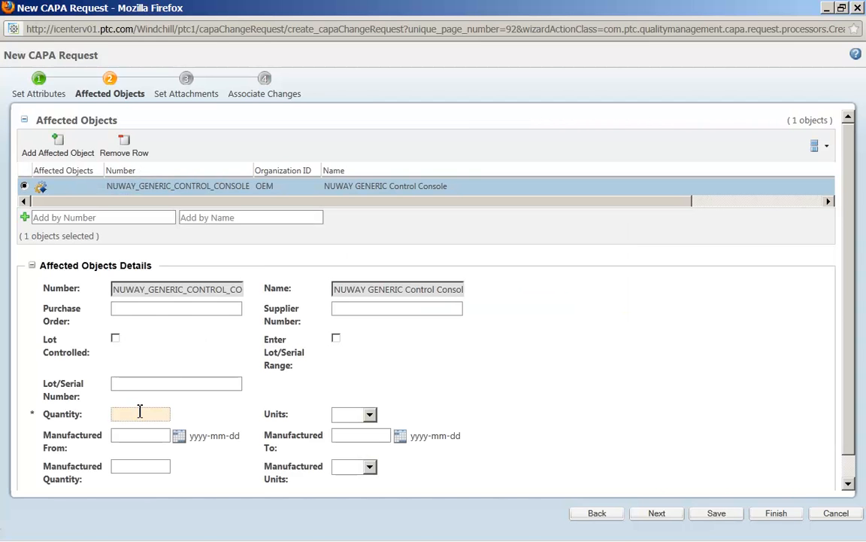
{"action": "type", "text": "245"}
{"action": "left_click", "coordinate": [190, 417]}
{"action": "left_click", "coordinate": [656, 512]}
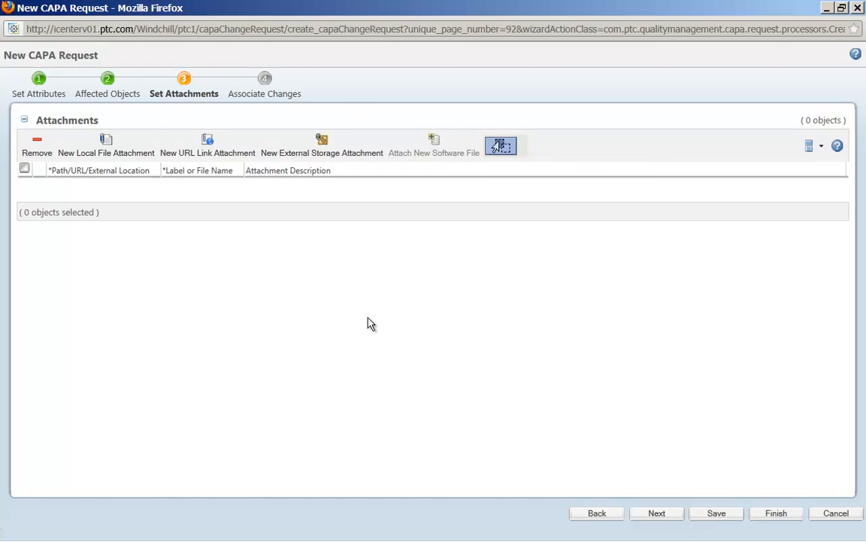
{"action": "left_click", "coordinate": [663, 514]}
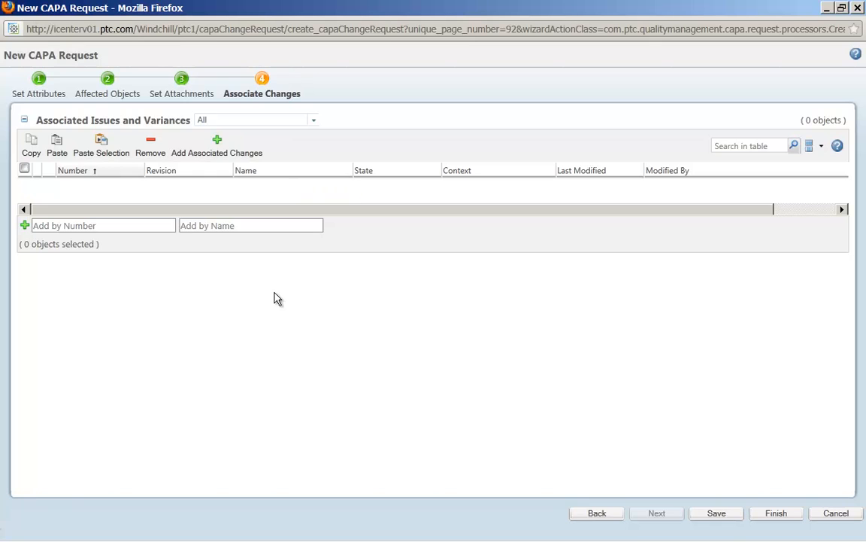
{"action": "left_click", "coordinate": [219, 144]}
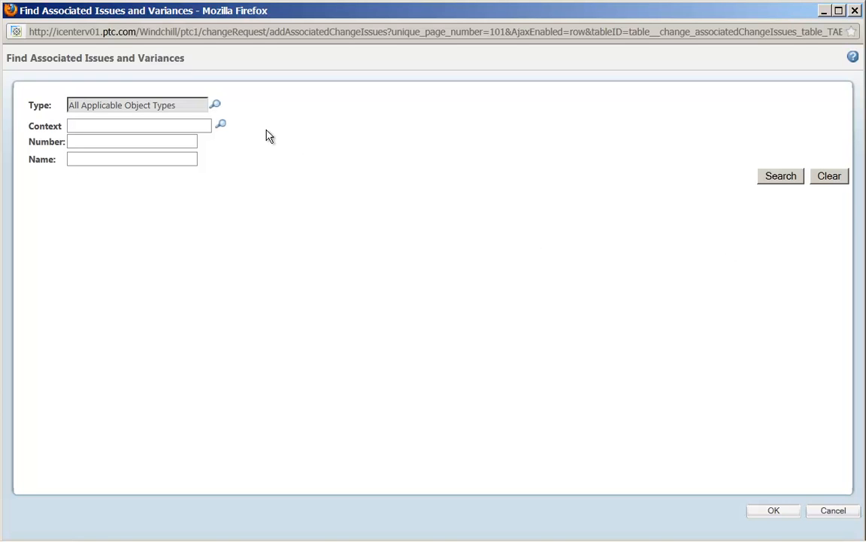
{"action": "left_click", "coordinate": [776, 180]}
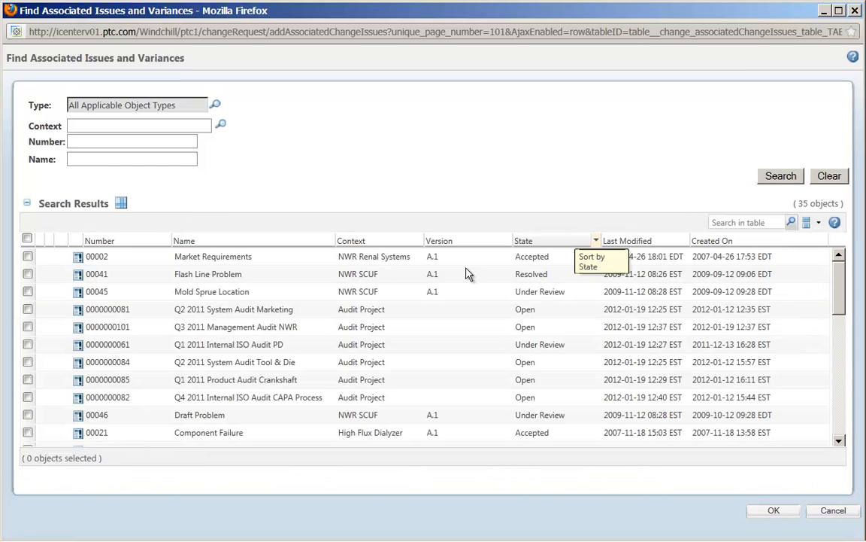
{"action": "left_click", "coordinate": [27, 275]}
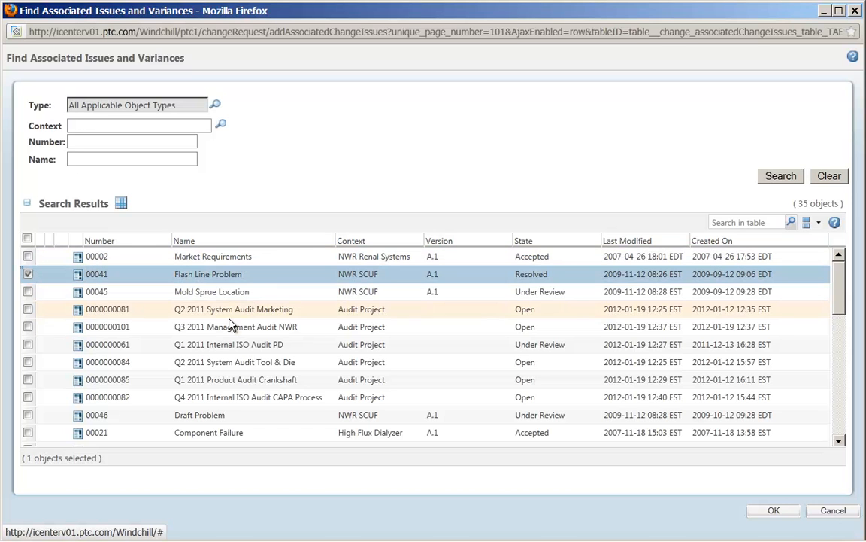
{"action": "left_click_drag", "start_coordinate": [841, 293], "coordinate": [848, 316]}
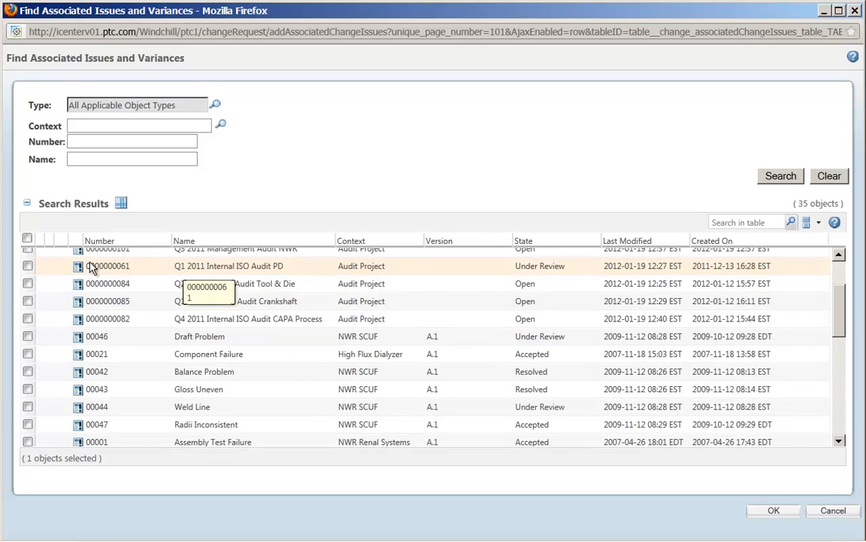
{"action": "left_click", "coordinate": [27, 266]}
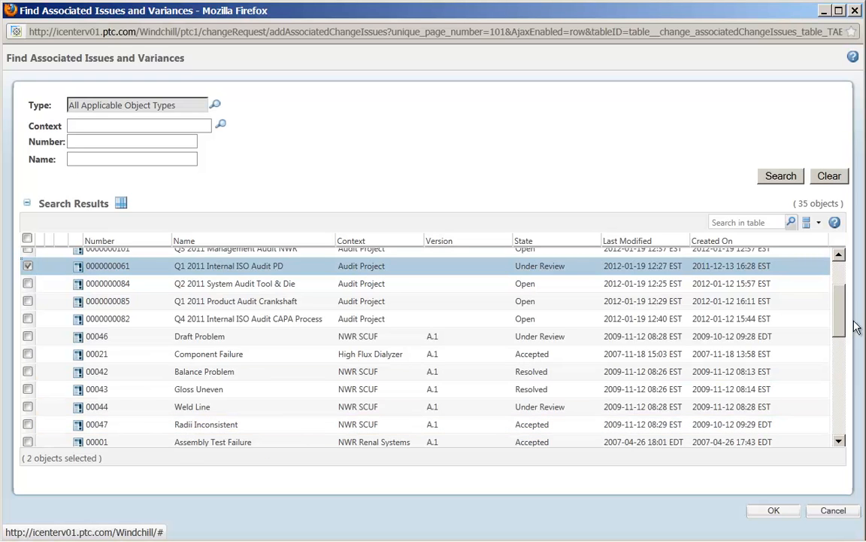
{"action": "left_click_drag", "start_coordinate": [841, 323], "coordinate": [853, 384]}
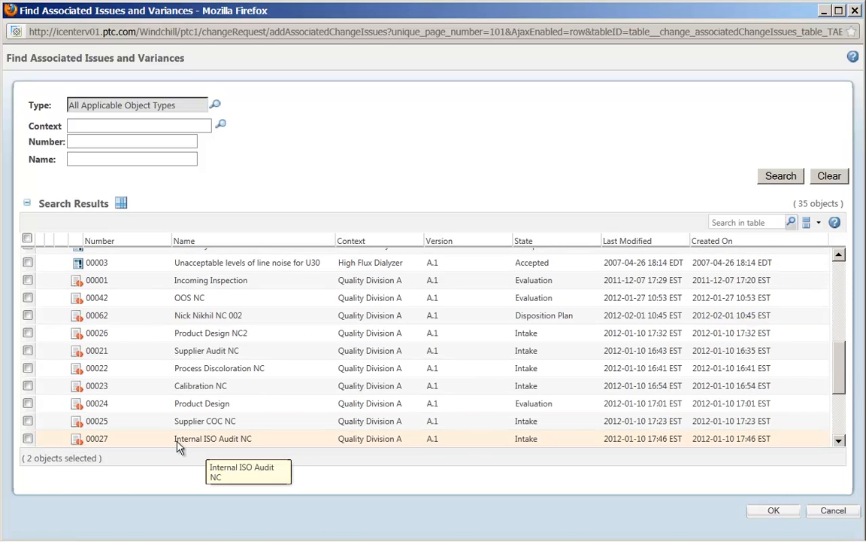
{"action": "left_click", "coordinate": [27, 405]}
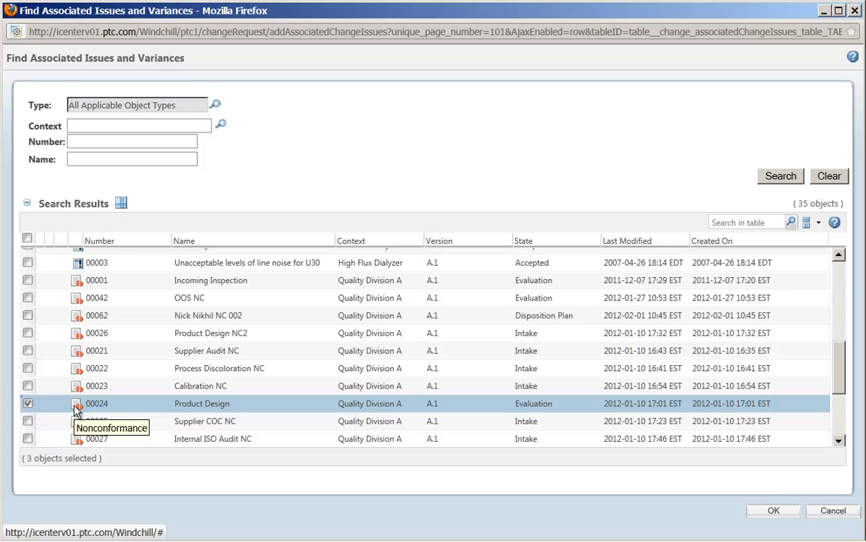
{"action": "left_click", "coordinate": [28, 333]}
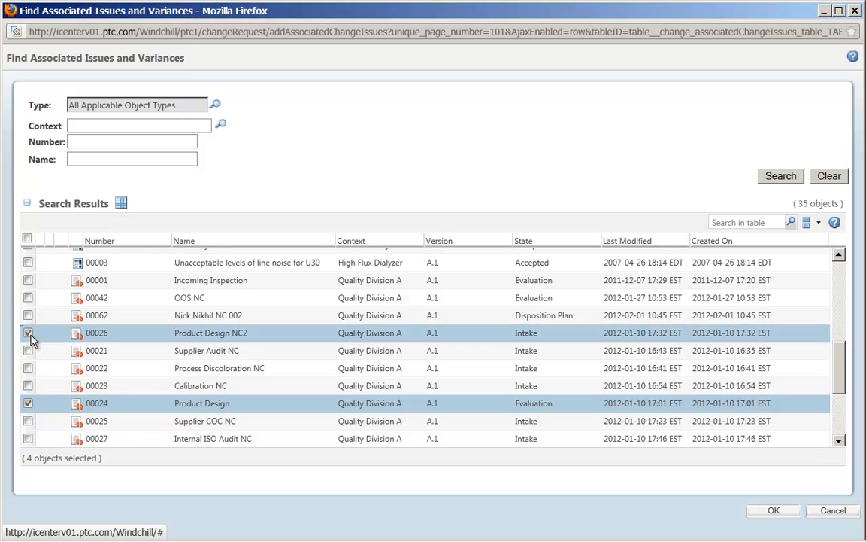
{"action": "left_click", "coordinate": [28, 298]}
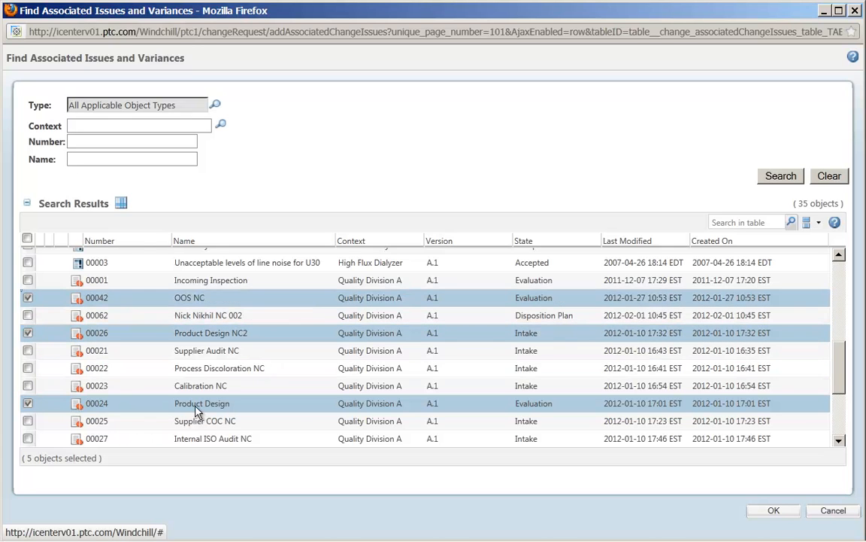
{"action": "left_click", "coordinate": [774, 510]}
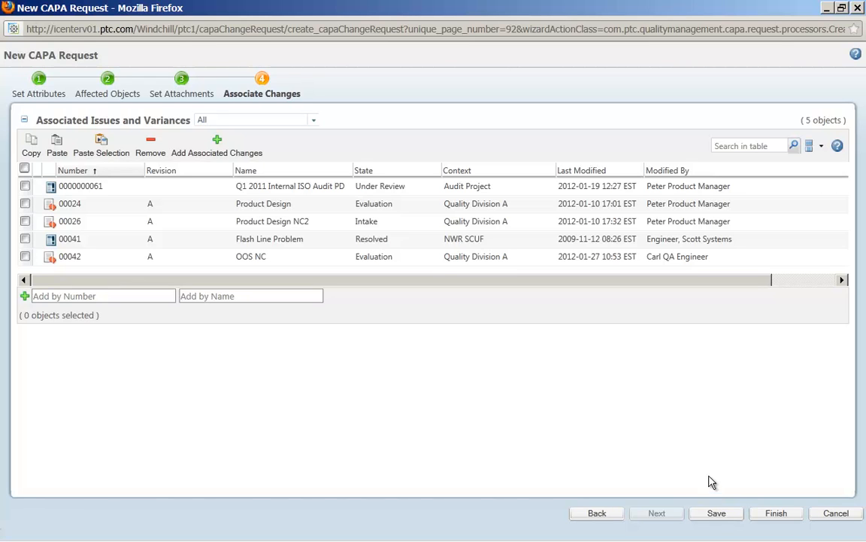
Step: Save the new CAPA request and return to the Windchill home page
{"action": "left_click", "coordinate": [716, 513]}
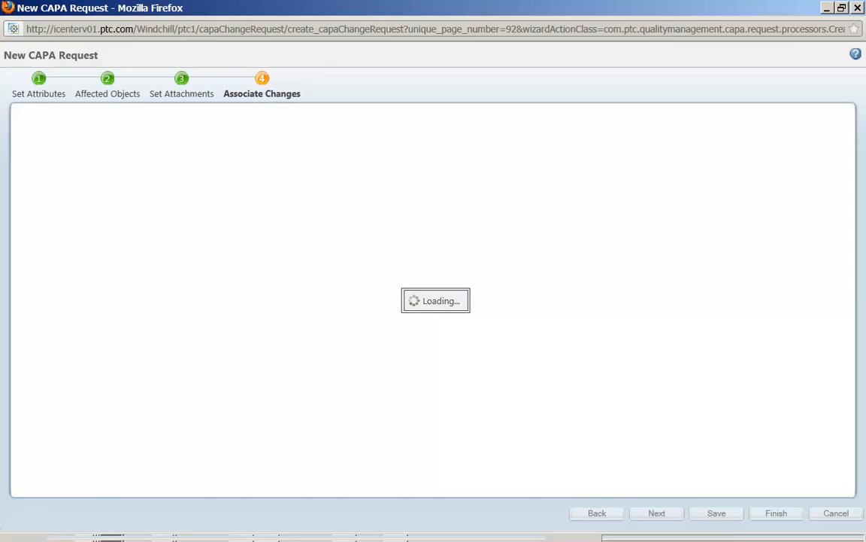
{"action": "mouse_move", "coordinate": [249, 536]}
{"action": "left_click", "coordinate": [111, 515]}
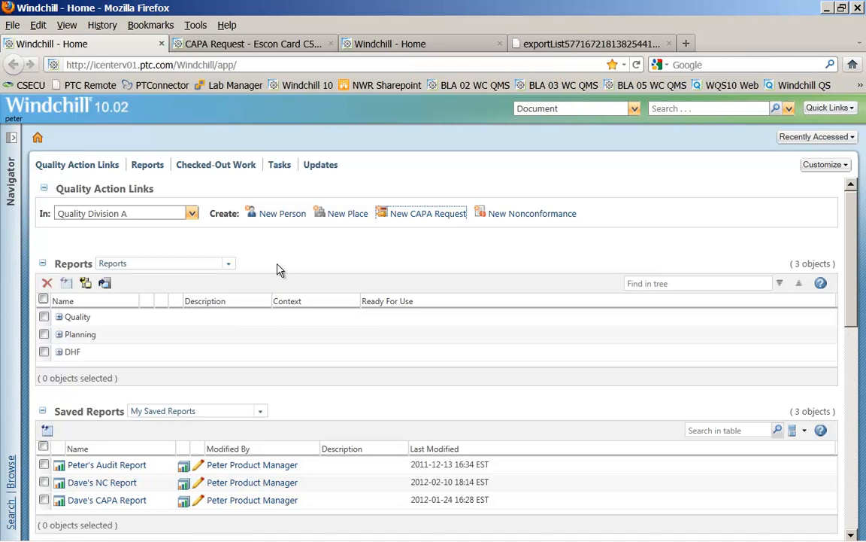
Step: Open the Escon Card C500 CAPA request and inspect its structure nodes: overview, site information, request and investigation
{"action": "left_click", "coordinate": [244, 45]}
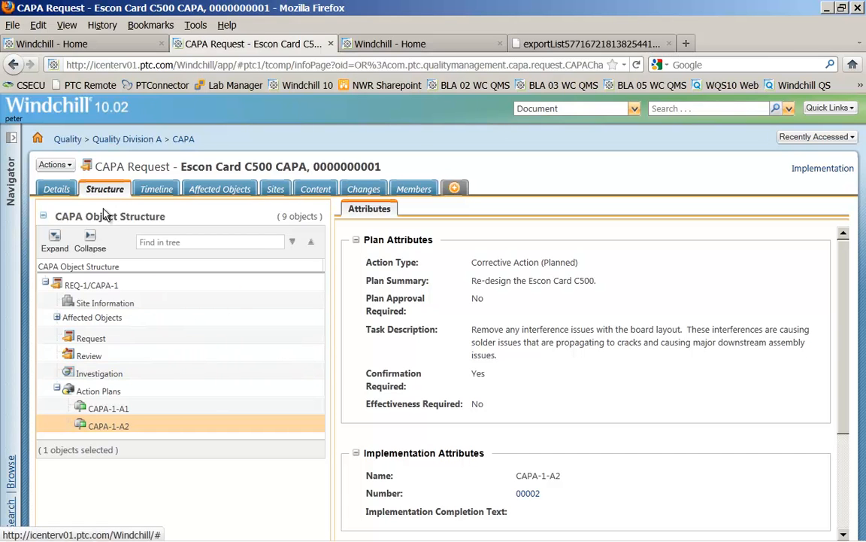
{"action": "left_click", "coordinate": [106, 289]}
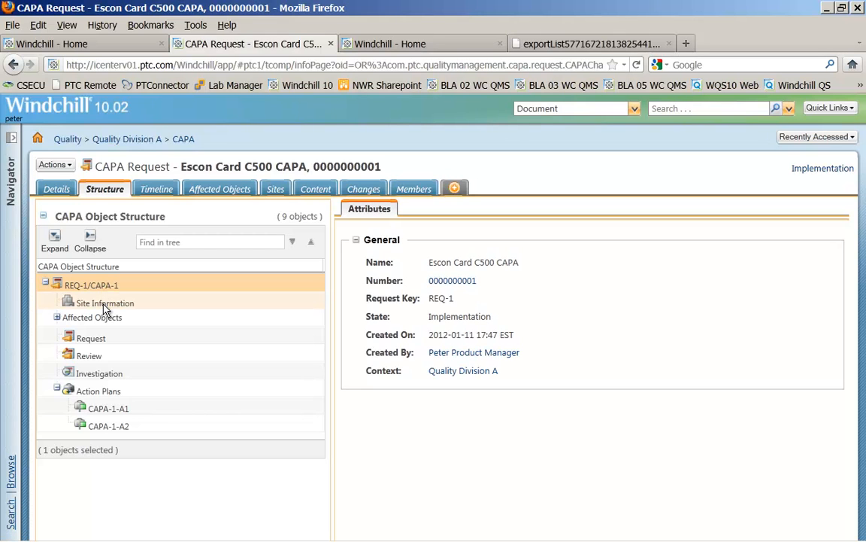
{"action": "left_click", "coordinate": [106, 305]}
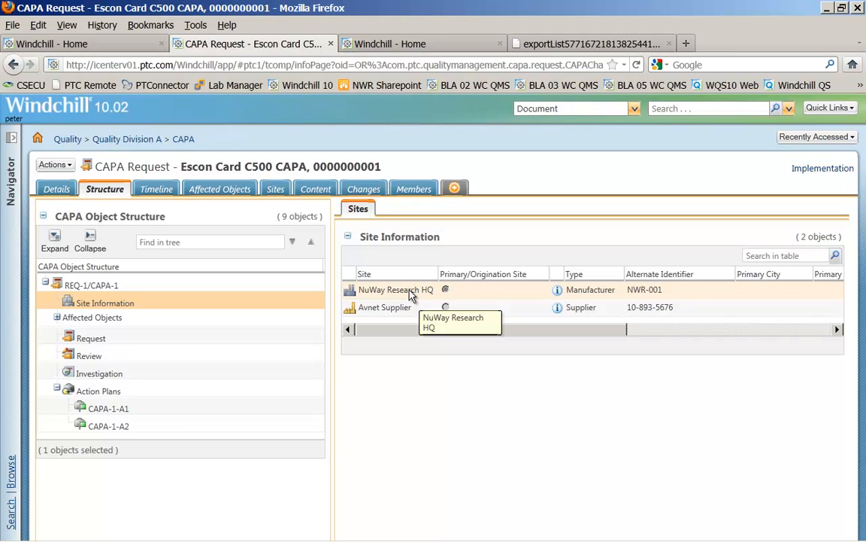
{"action": "left_click", "coordinate": [123, 347]}
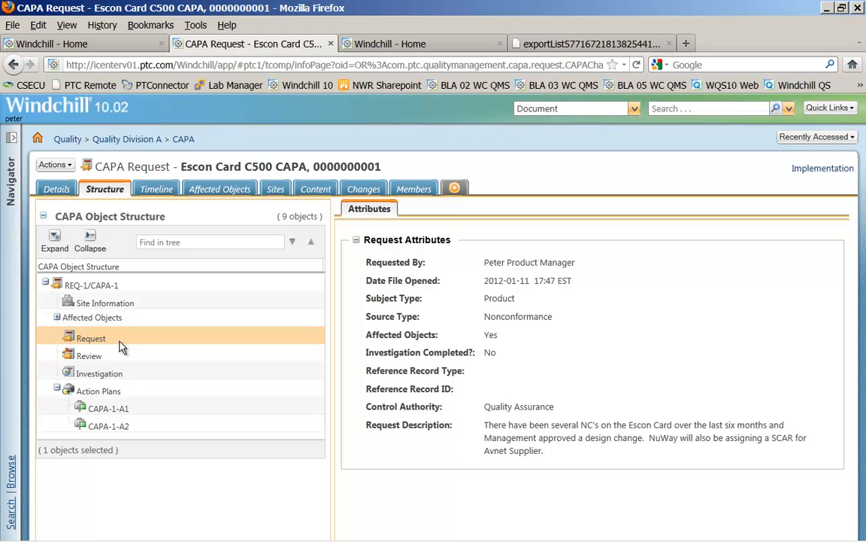
{"action": "left_click", "coordinate": [118, 381]}
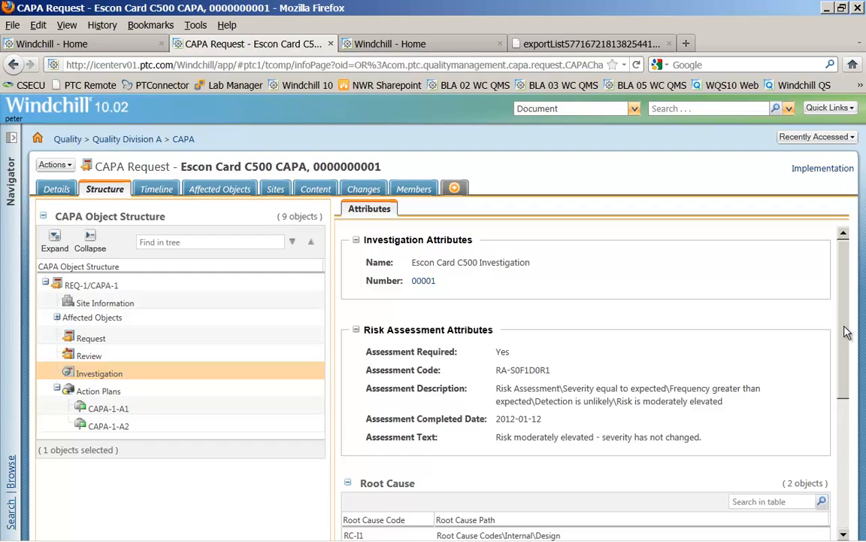
Step: Review the Investigation node's risk assessment, root cause and conclusion attributes, then the CAPA-1-A1 and CAPA-1-A2 action plans
{"action": "left_click_drag", "start_coordinate": [847, 331], "coordinate": [850, 373]}
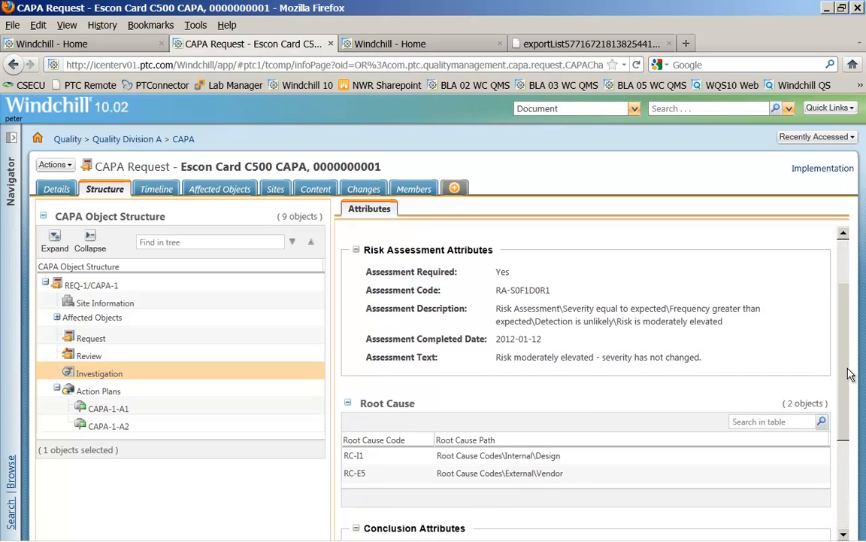
{"action": "left_click_drag", "start_coordinate": [850, 374], "coordinate": [828, 457]}
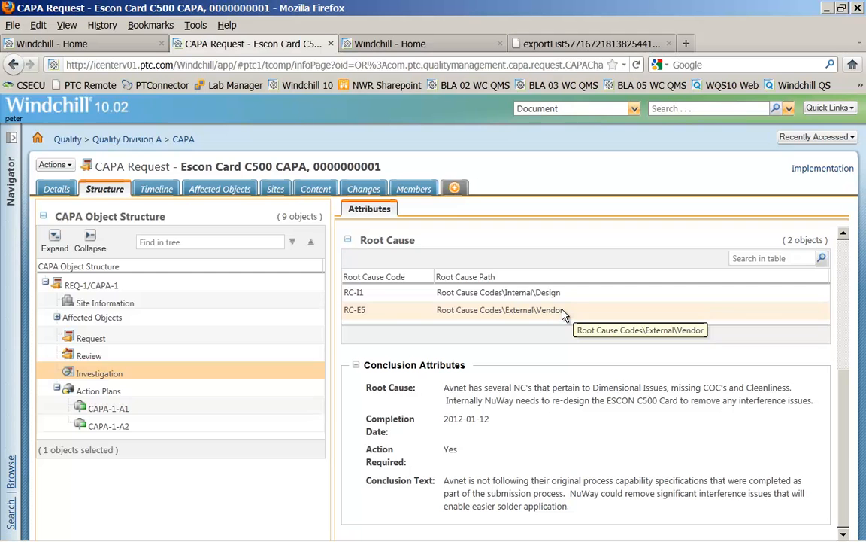
{"action": "left_click_drag", "start_coordinate": [844, 446], "coordinate": [846, 300]}
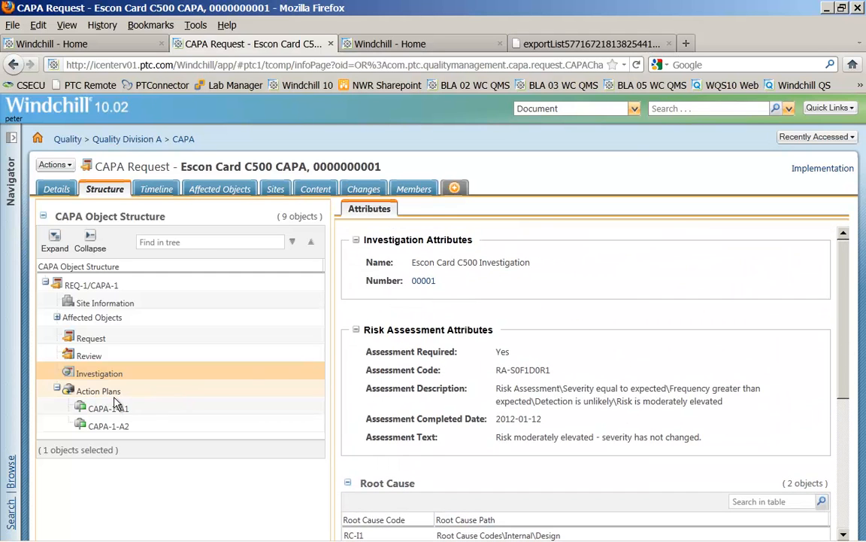
{"action": "left_click", "coordinate": [132, 412]}
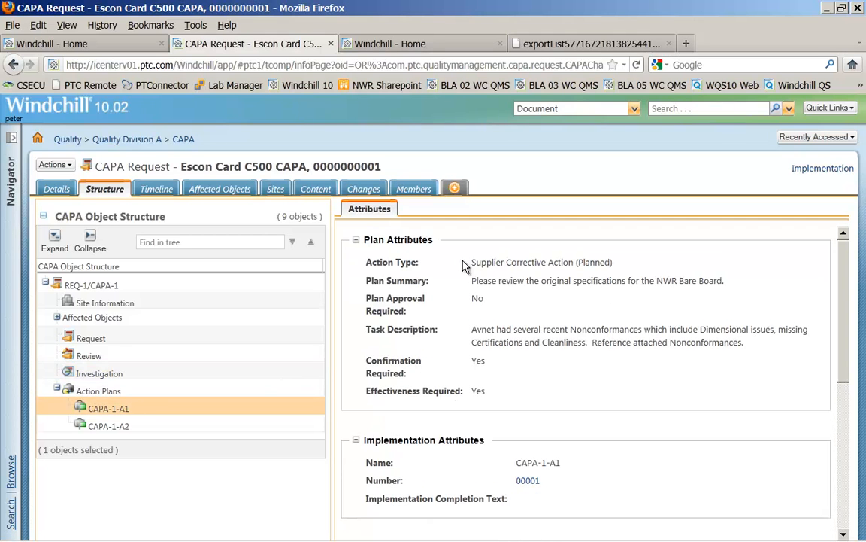
{"action": "left_click_drag", "start_coordinate": [471, 263], "coordinate": [615, 262]}
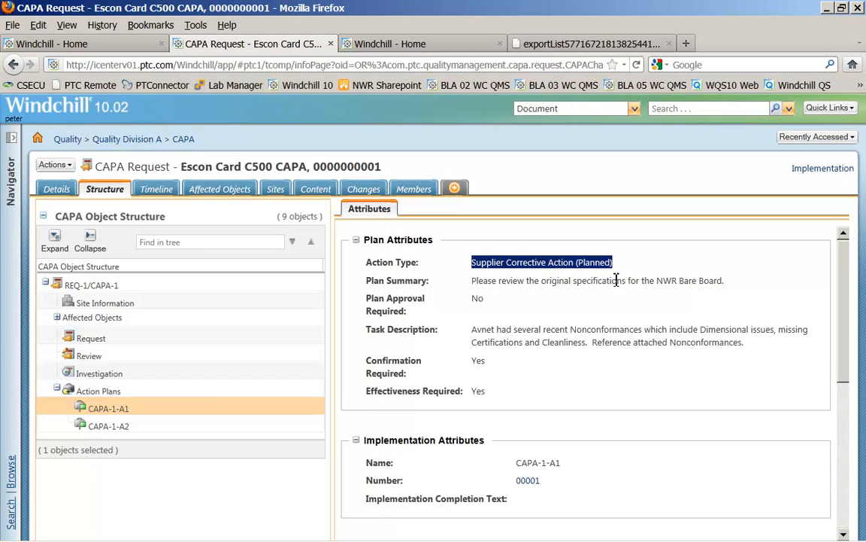
{"action": "left_click", "coordinate": [120, 428]}
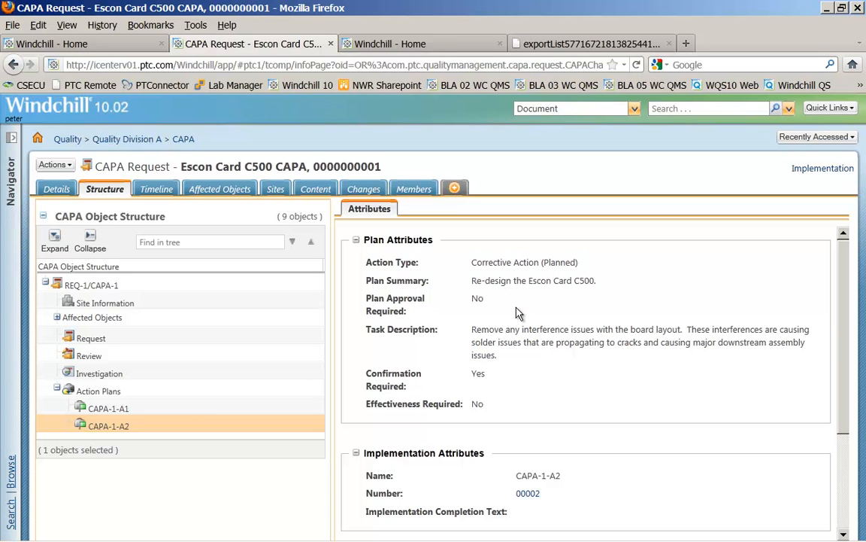
Step: Open the CAPA request's timeline and view the REQ-1 lifecycle phase overview, then close it
{"action": "left_click", "coordinate": [94, 415]}
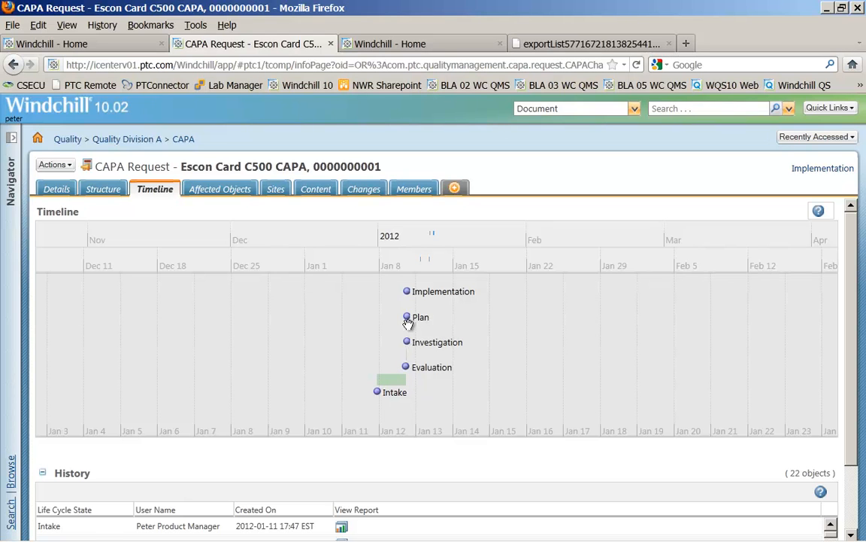
{"action": "left_click", "coordinate": [814, 174]}
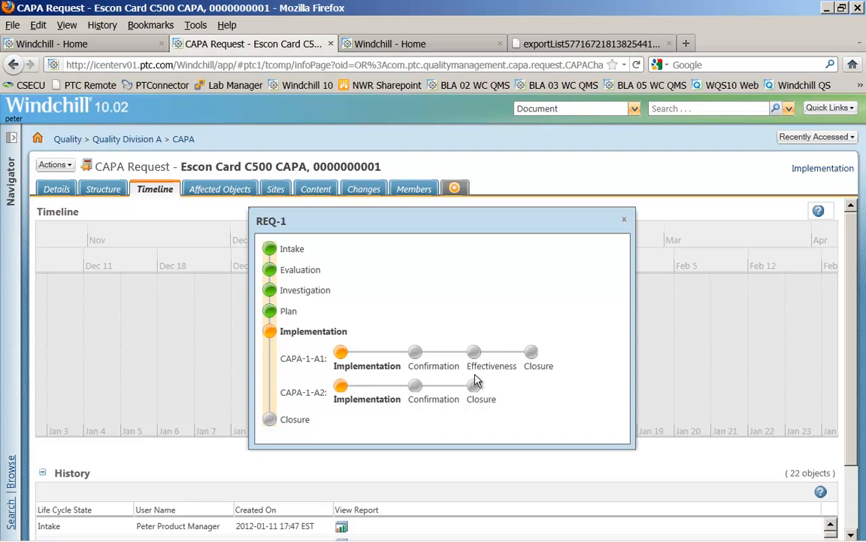
{"action": "left_click", "coordinate": [624, 220]}
{"action": "left_click", "coordinate": [624, 221]}
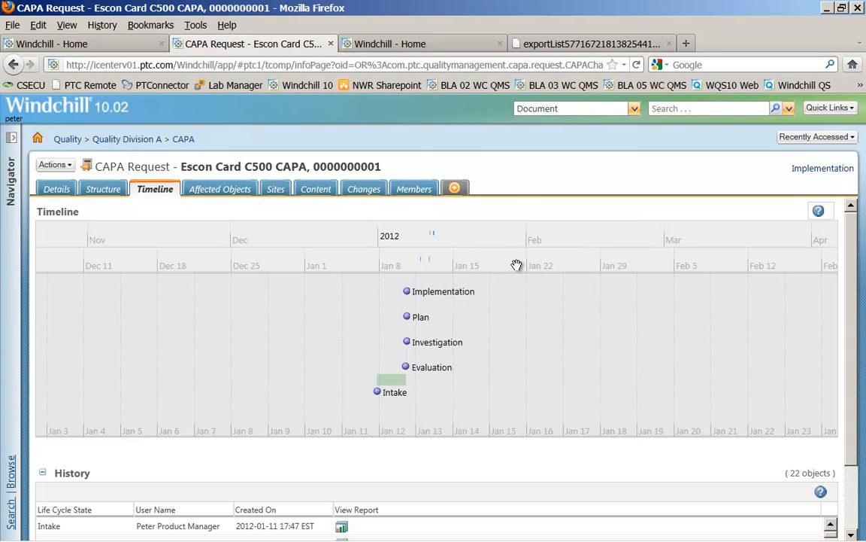
Step: Open Dave's CAPA Report from the home page and move the Subject Type column ahead of CAPA Key
{"action": "left_click", "coordinate": [427, 45]}
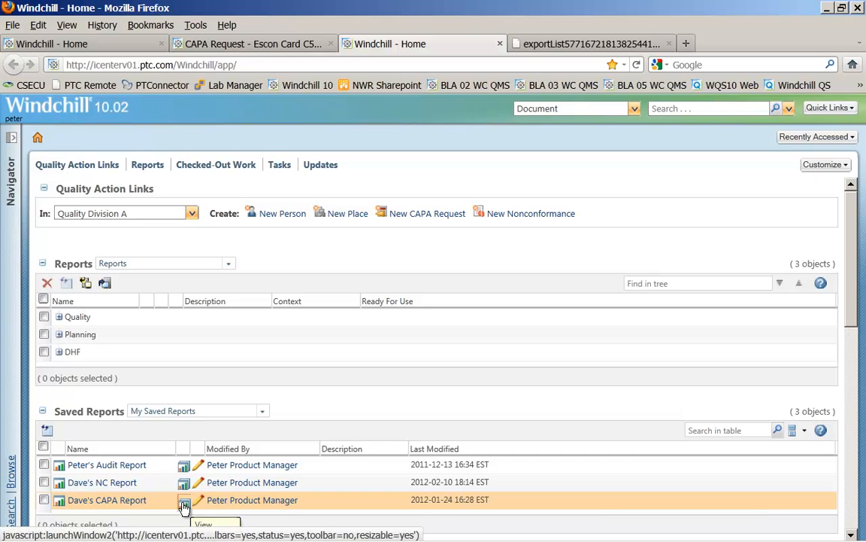
{"action": "left_click", "coordinate": [184, 506]}
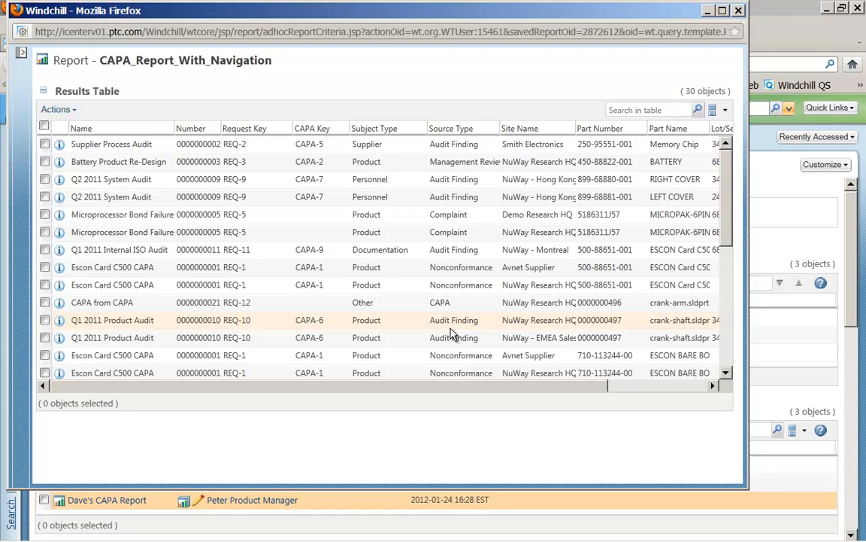
{"action": "left_click", "coordinate": [170, 130]}
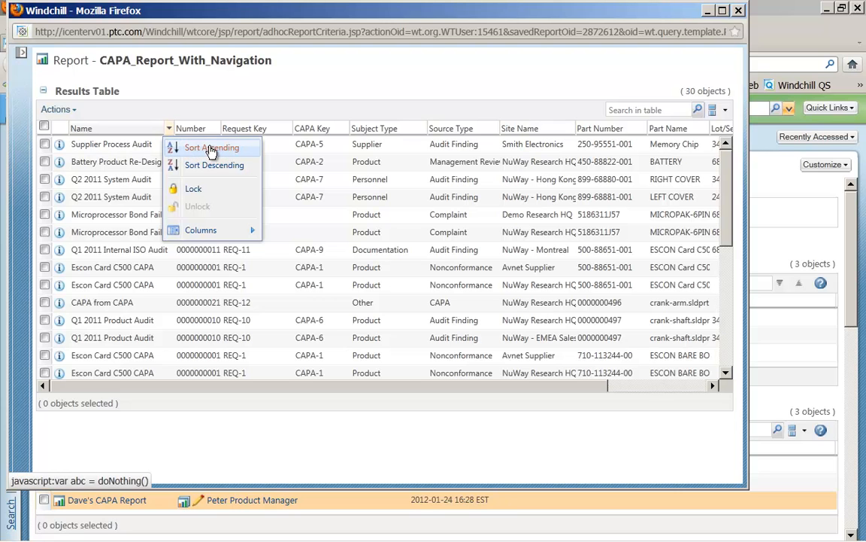
{"action": "mouse_move", "coordinate": [226, 232]}
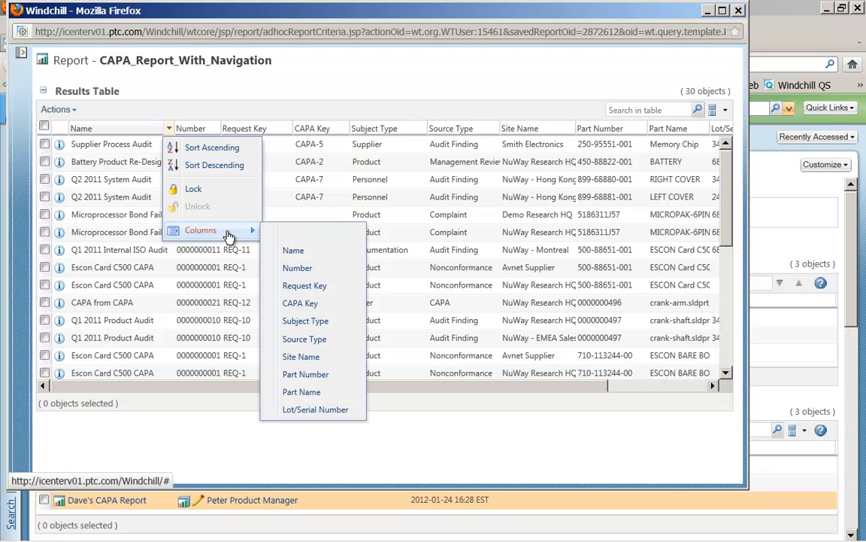
{"action": "left_click", "coordinate": [270, 233]}
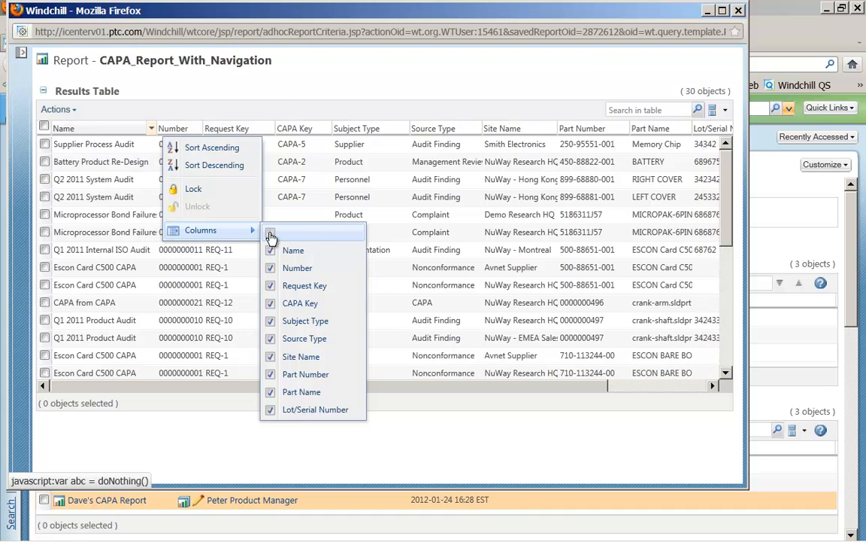
{"action": "left_click_drag", "start_coordinate": [345, 125], "coordinate": [276, 120]}
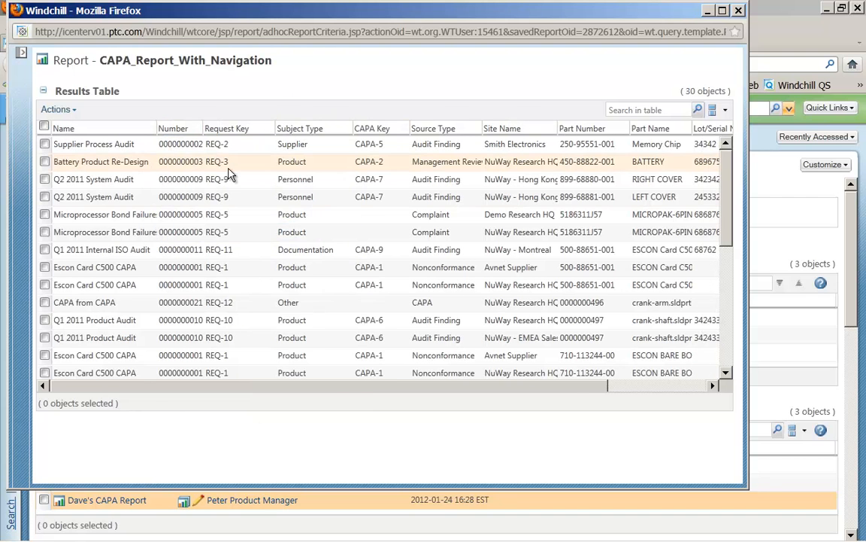
Step: Export the report's results list to a file and review the exported table in its browser tab
{"action": "left_click", "coordinate": [72, 111]}
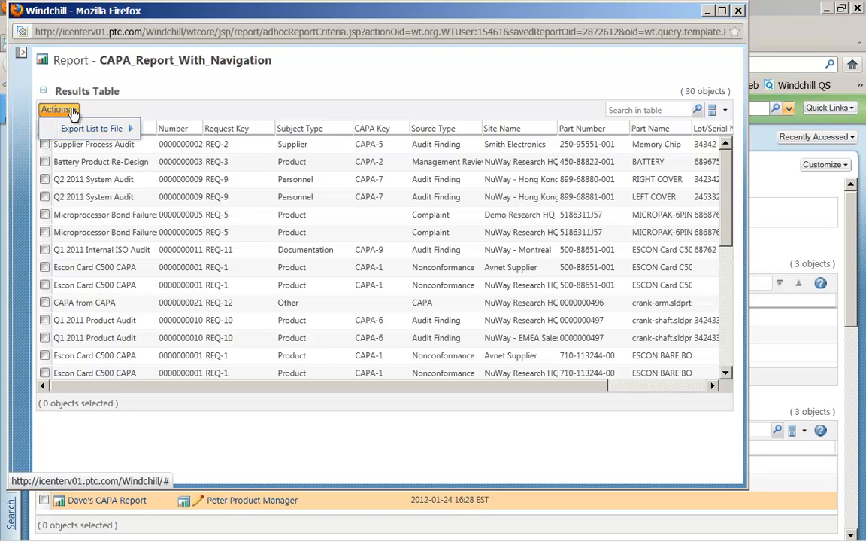
{"action": "mouse_move", "coordinate": [117, 130]}
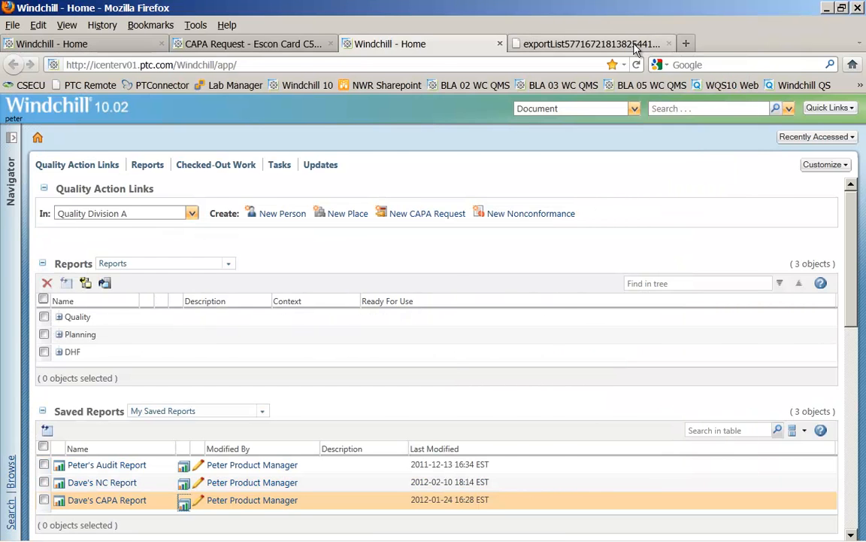
{"action": "left_click", "coordinate": [635, 45]}
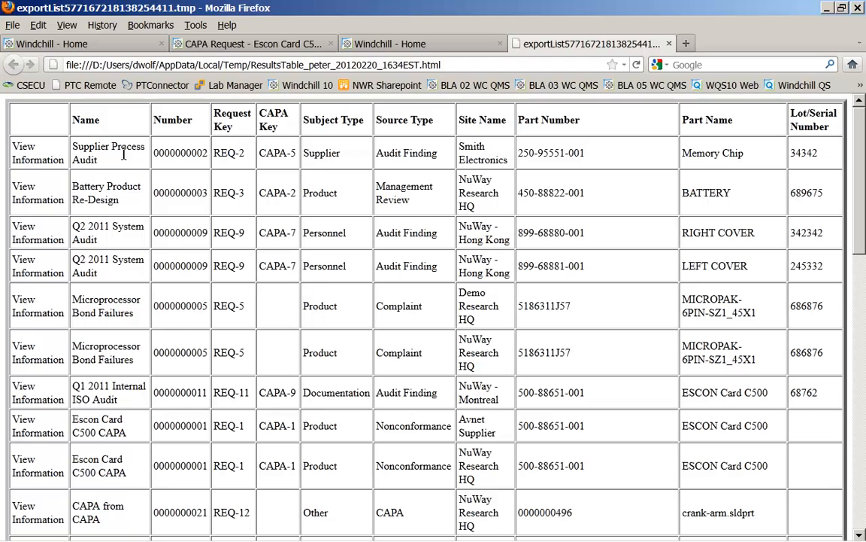
{"action": "double_click", "coordinate": [322, 152]}
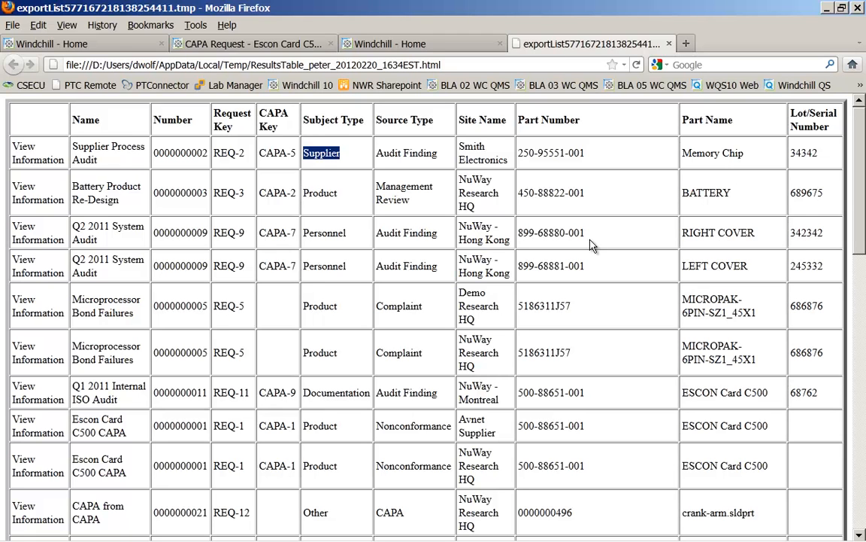
{"action": "mouse_move", "coordinate": [440, 534]}
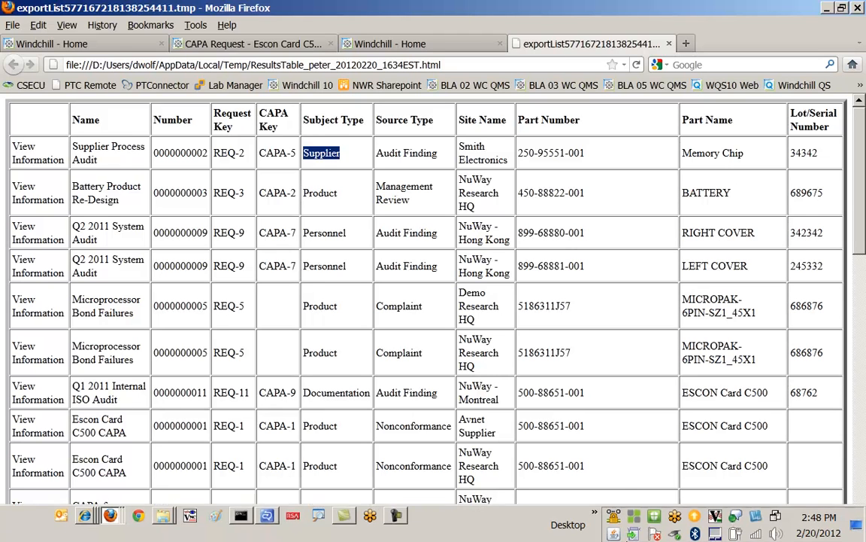
{"action": "left_click", "coordinate": [398, 516]}
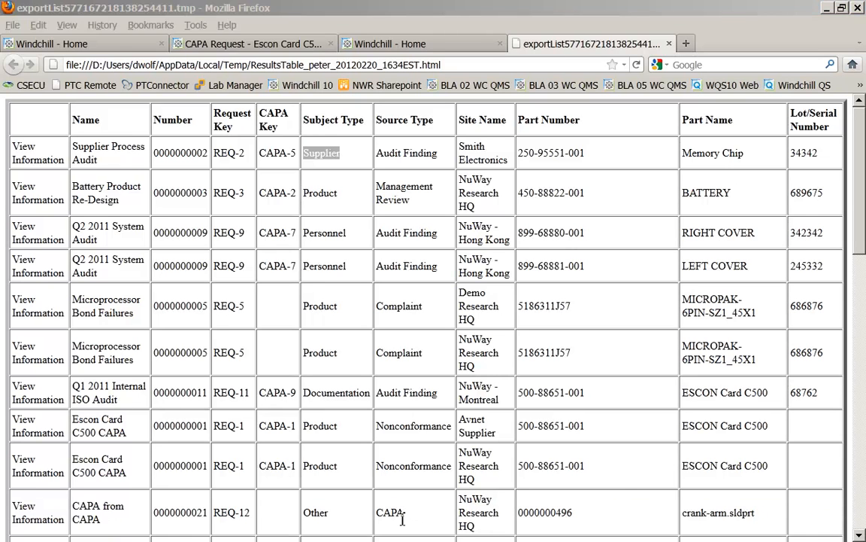